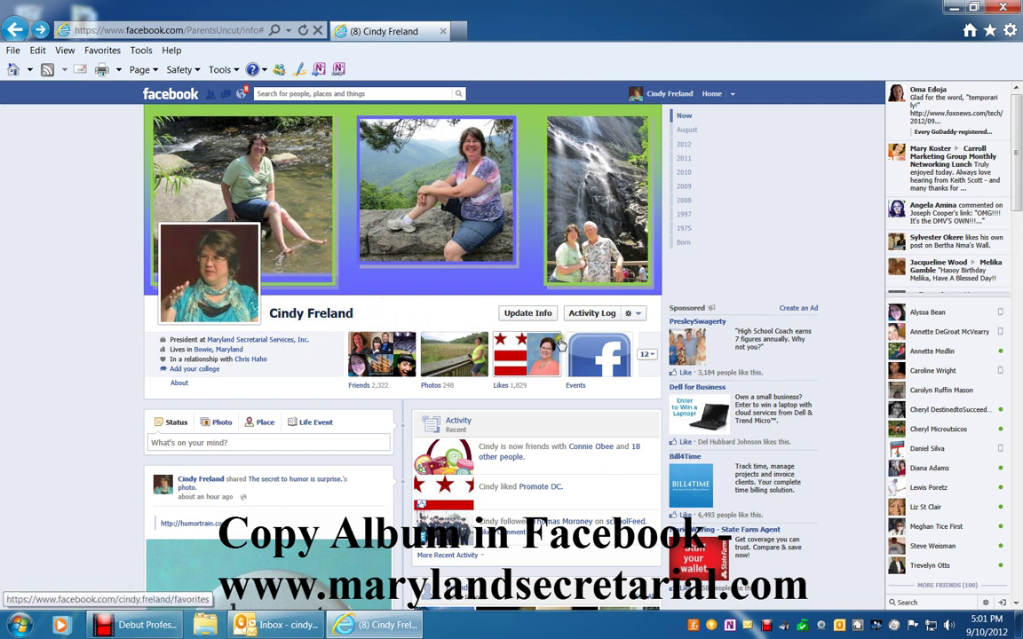
Open the Photos thumbnail on the profile Timeline to show Your Albums.
left_click(451, 348)
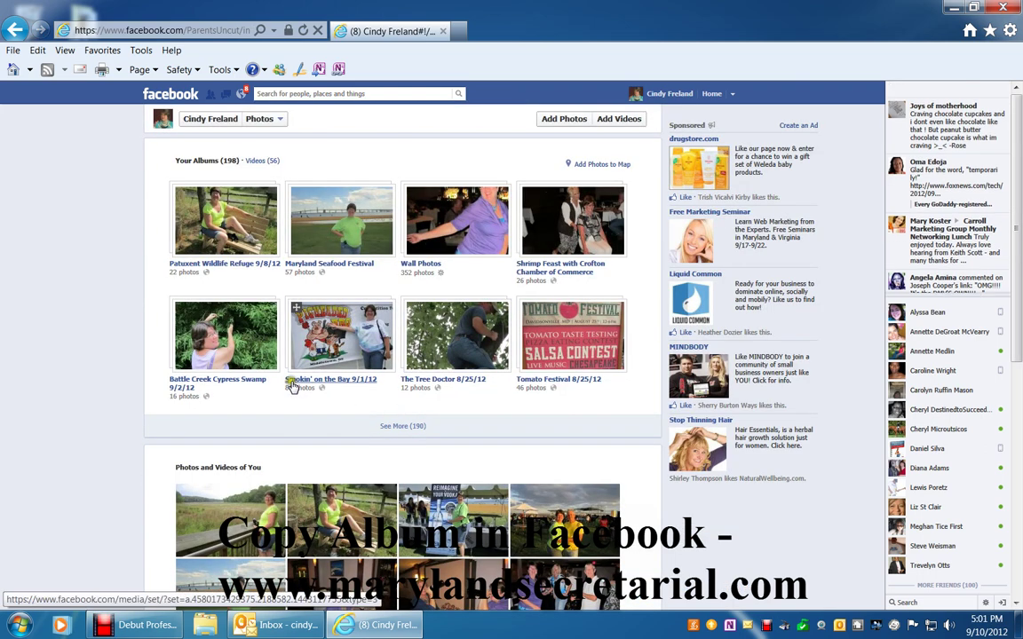
Open the Smokin' on the Bay 9/1/12 album and scroll down to its comments and share link.
left_click(326, 335)
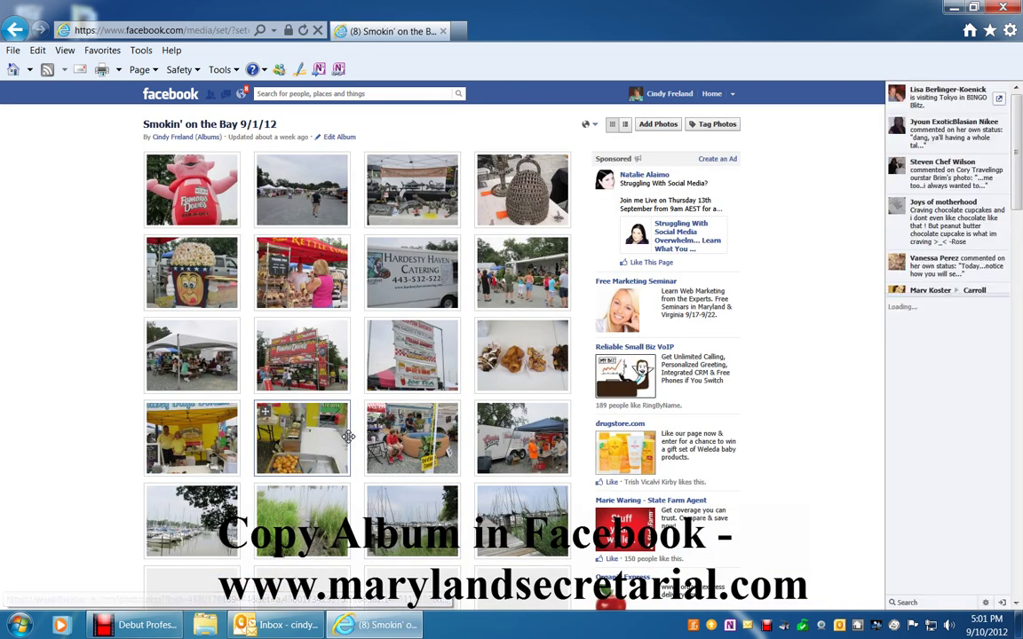
scroll(348, 436, "down", 4)
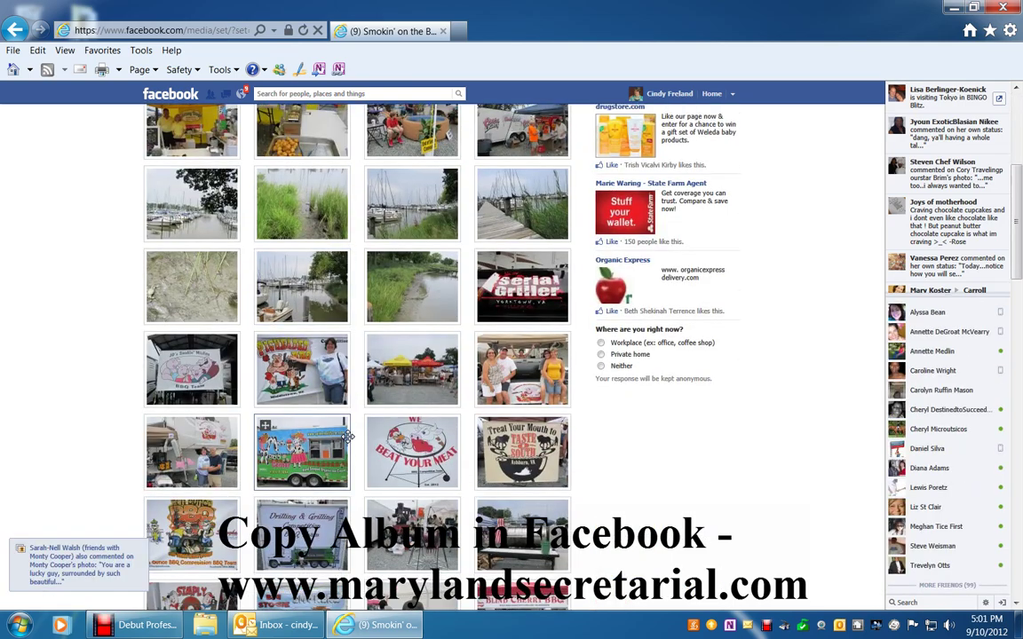
scroll(348, 436, "down", 10)
scroll(349, 436, "down", 12)
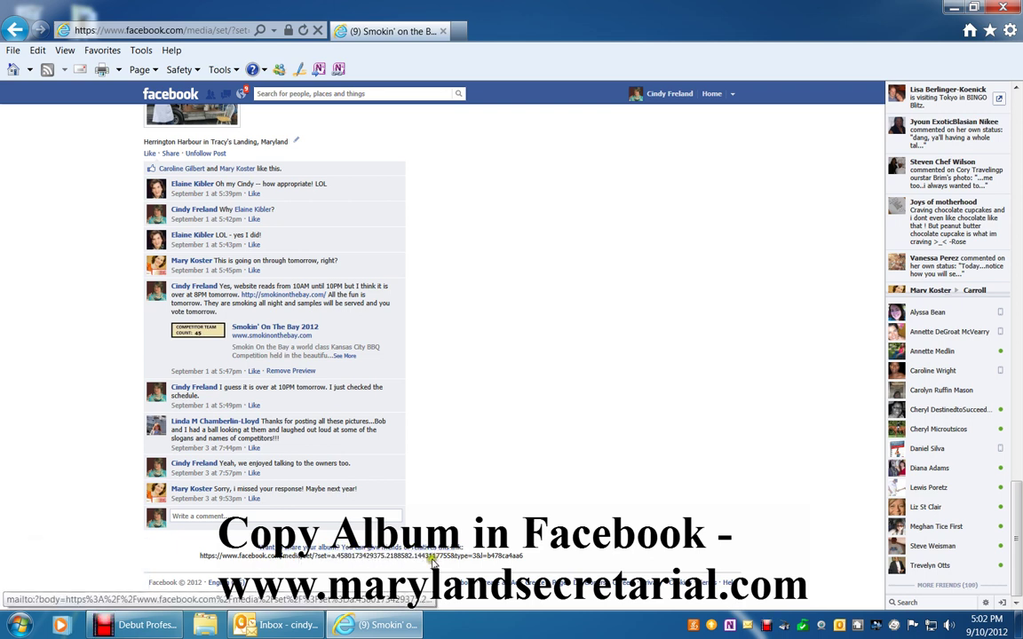
Select the album's share URL in the footer and copy it to the clipboard.
left_click_drag(202, 555, 530, 560)
key("ctrl+c")
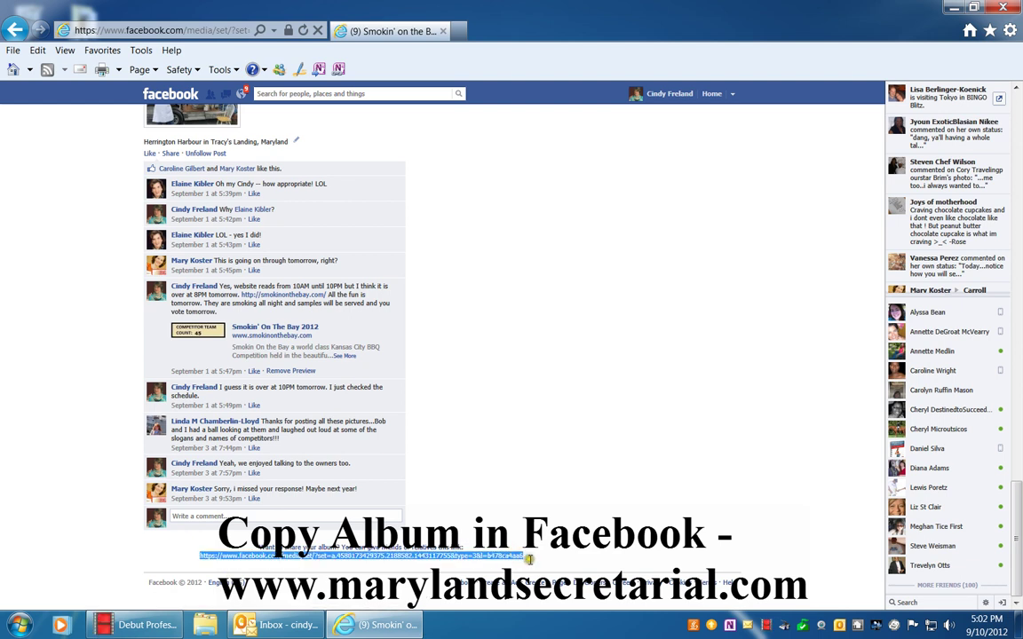
right_click(481, 560)
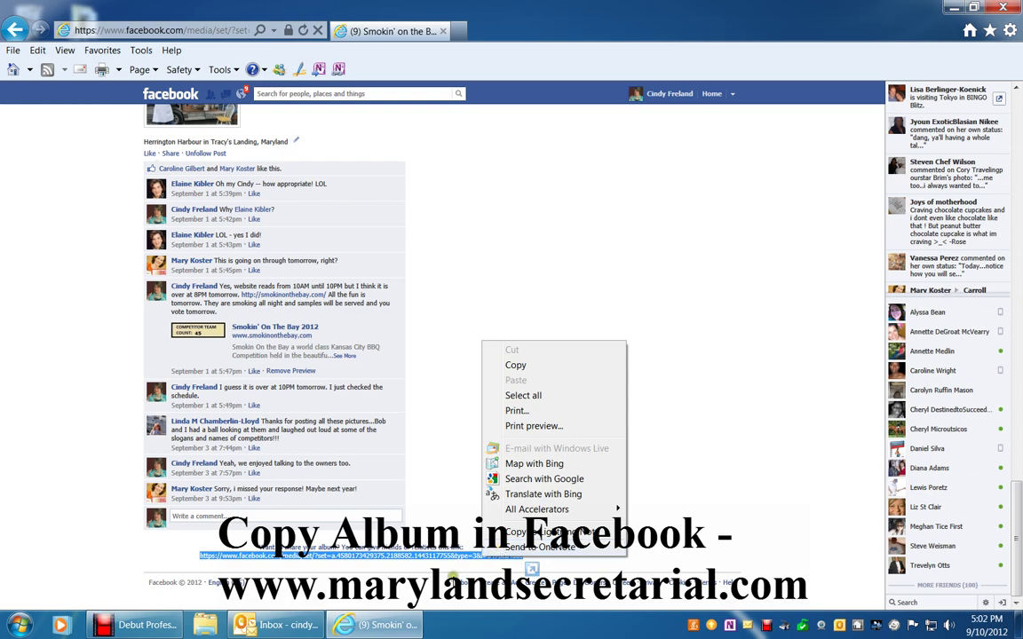
left_click(516, 365)
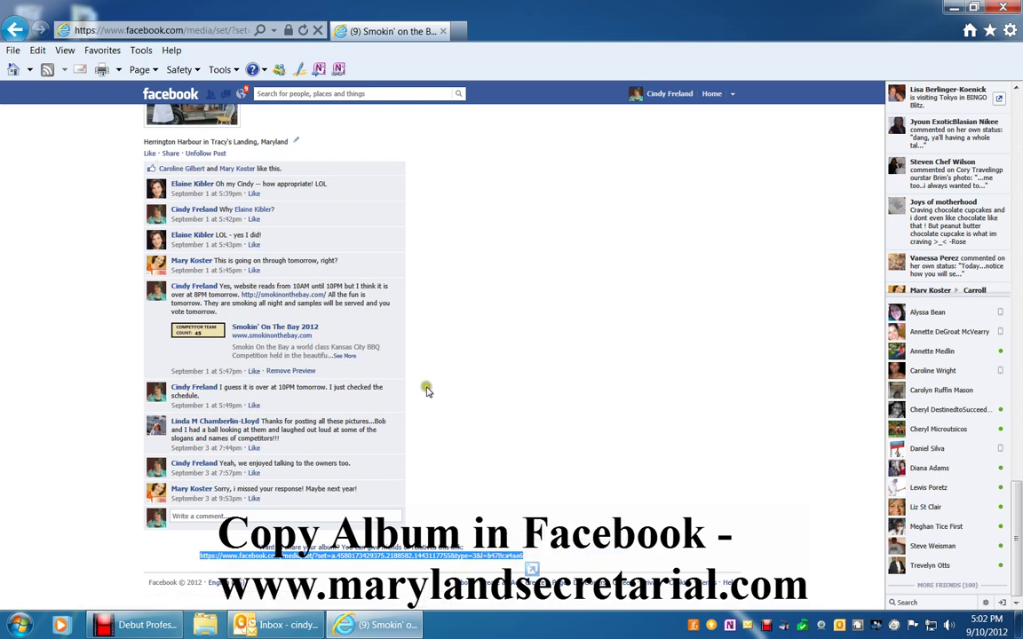
Search Facebook for 'smokin on the bay' and open the Smokin' On the Bay place page.
left_click(457, 342)
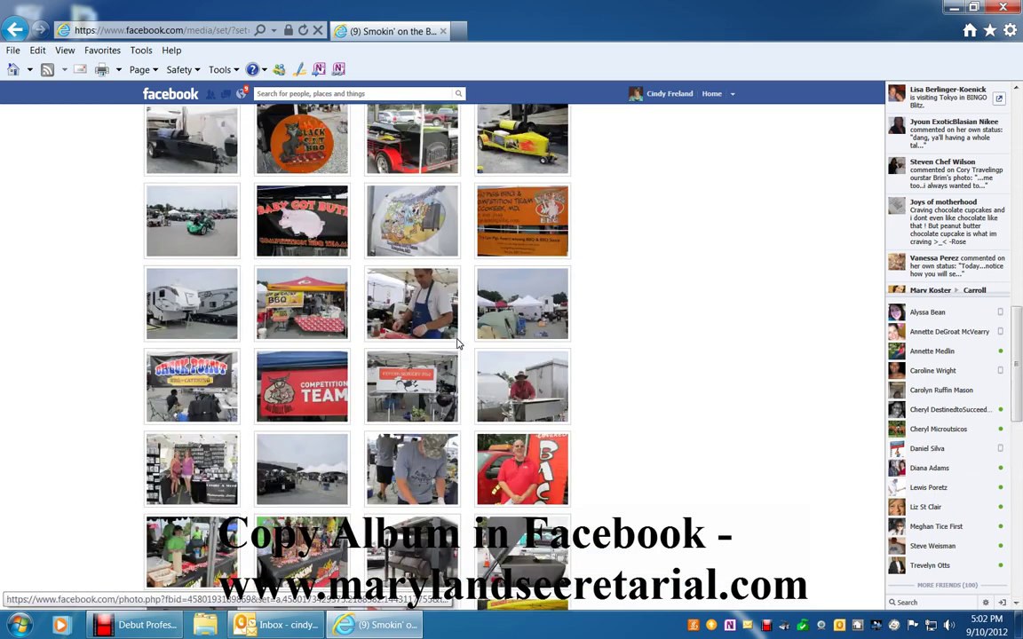
left_click(386, 95)
type("smokin")
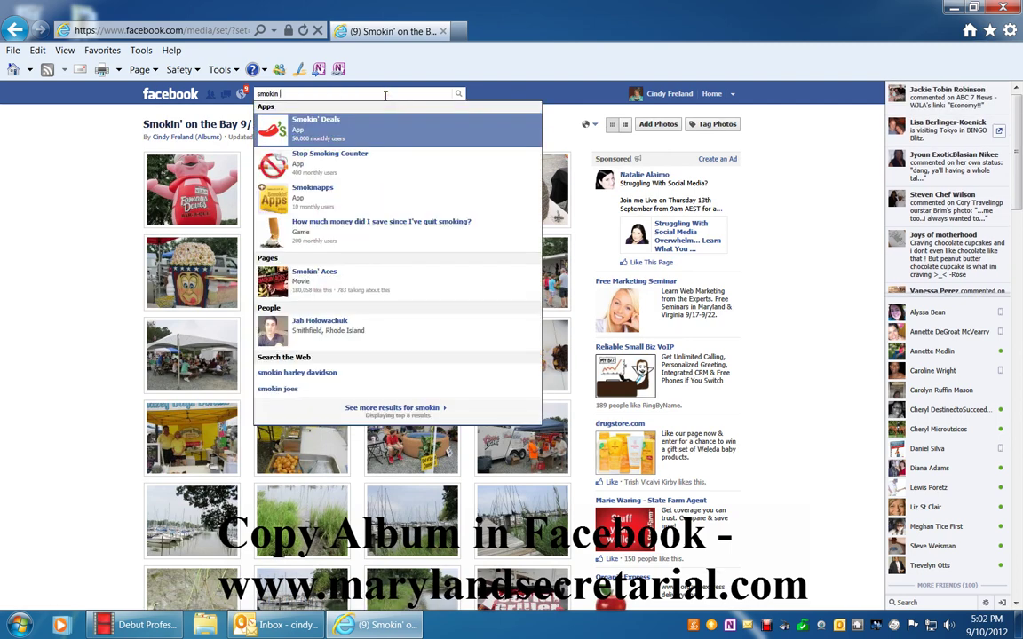
type(" on the bay")
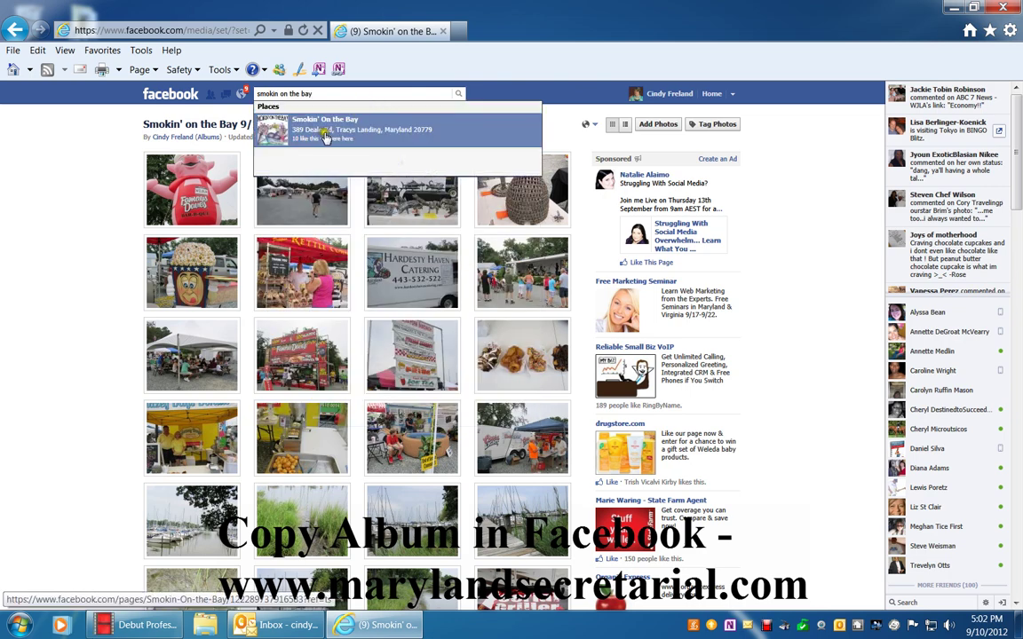
left_click(394, 411)
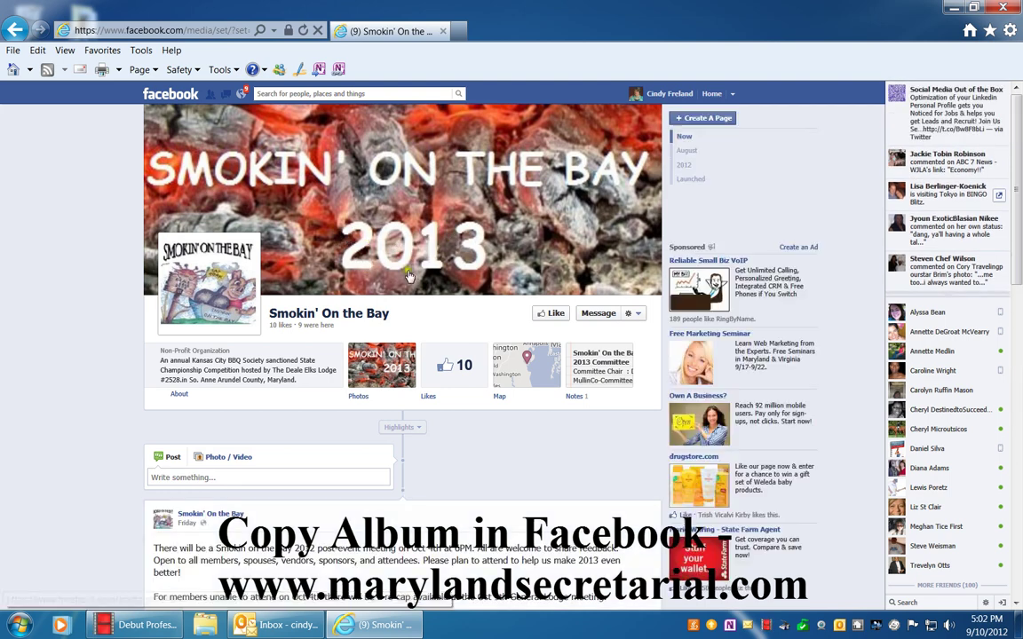
Paste the album link into a new page post, then delete the raw URL, keeping the preview.
left_click(299, 477)
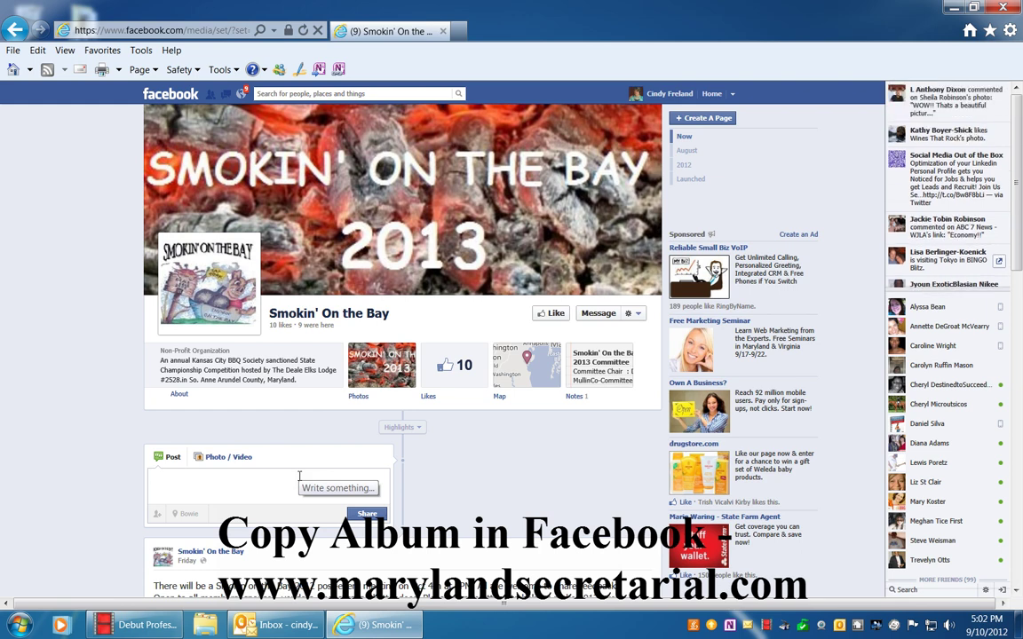
key("ctrl+v")
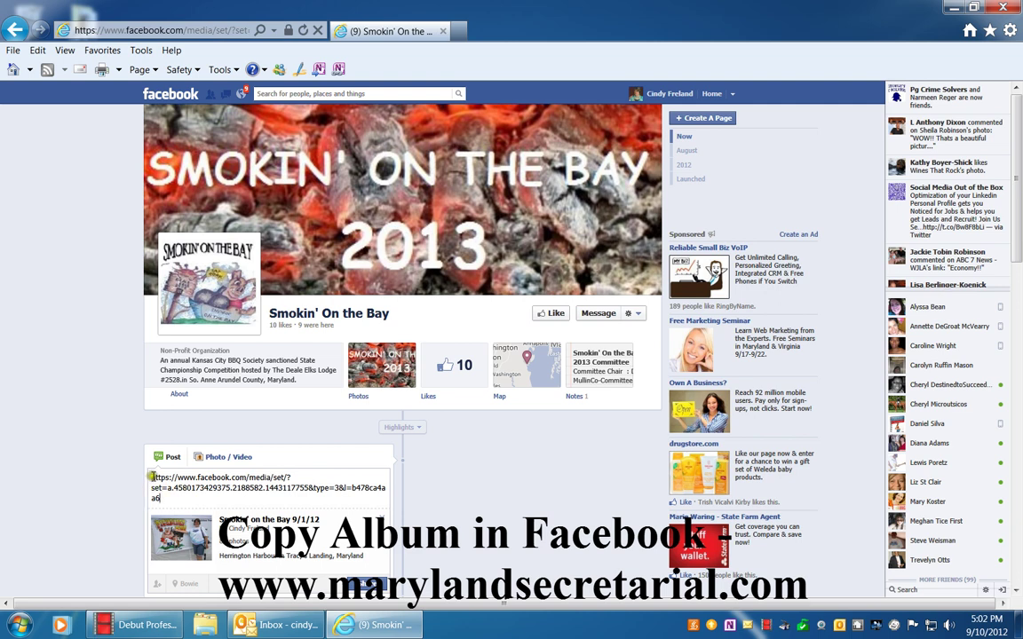
left_click_drag(151, 477, 190, 501)
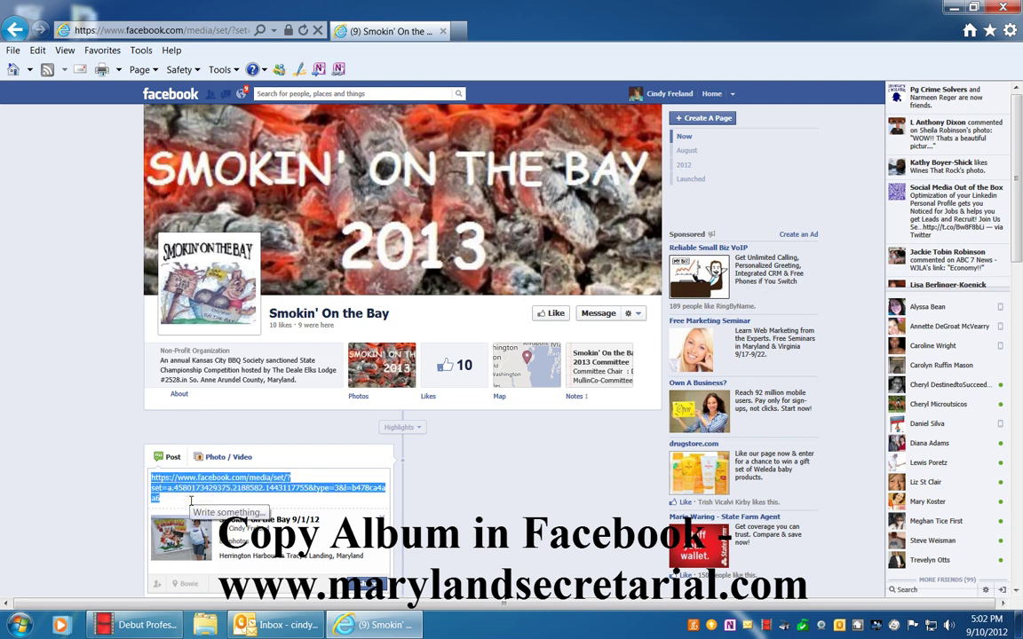
key("BackSpace")
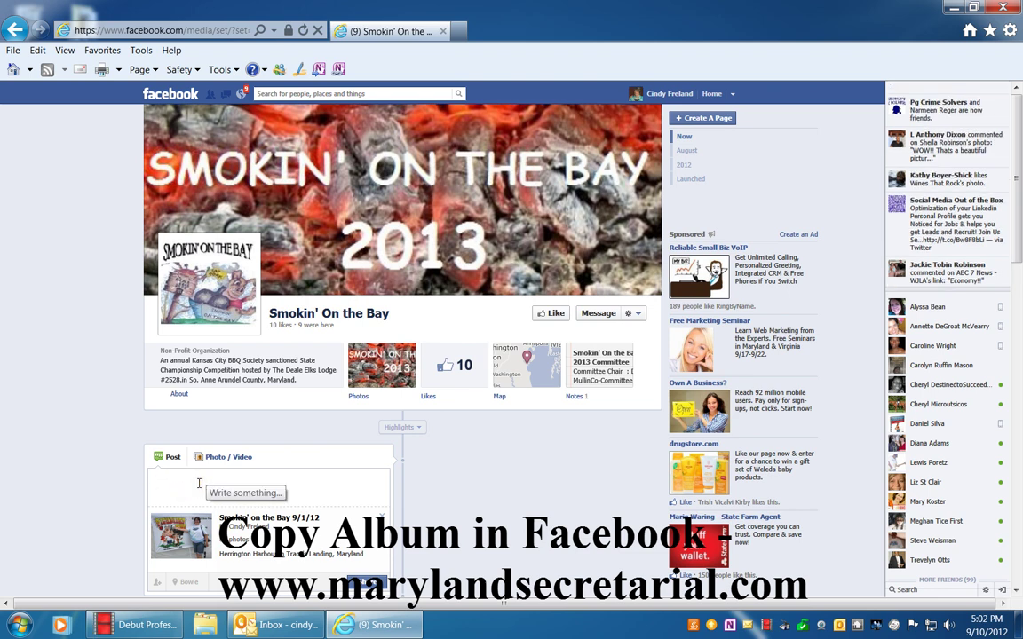
Type the caption 'Here are some of the photos that I took at Smokin' on the Bay. Enjoy!!', fixing typos.
type("ere")
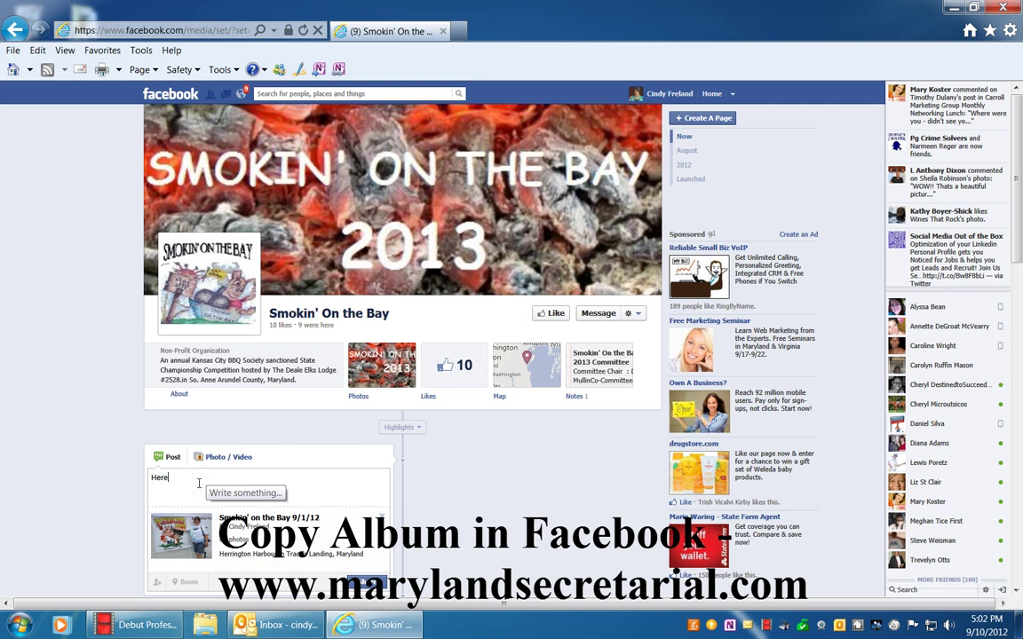
type(" are some fo t")
key("BackSpace")
key("BackSpace")
key("BackSpace")
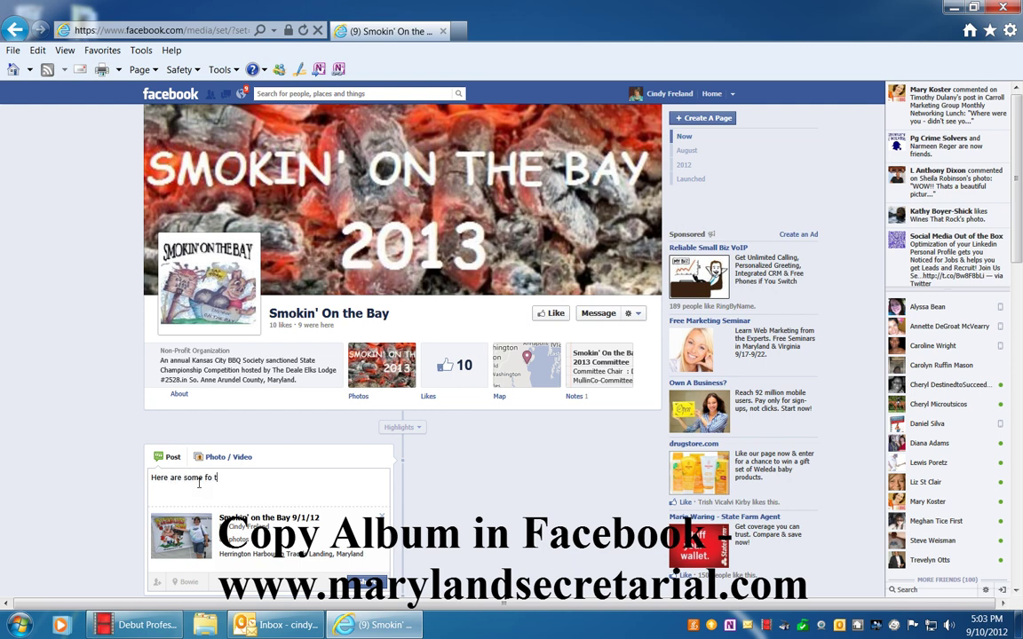
type("pot")
key("BackSpace")
key("BackSpace")
key("BackSpace")
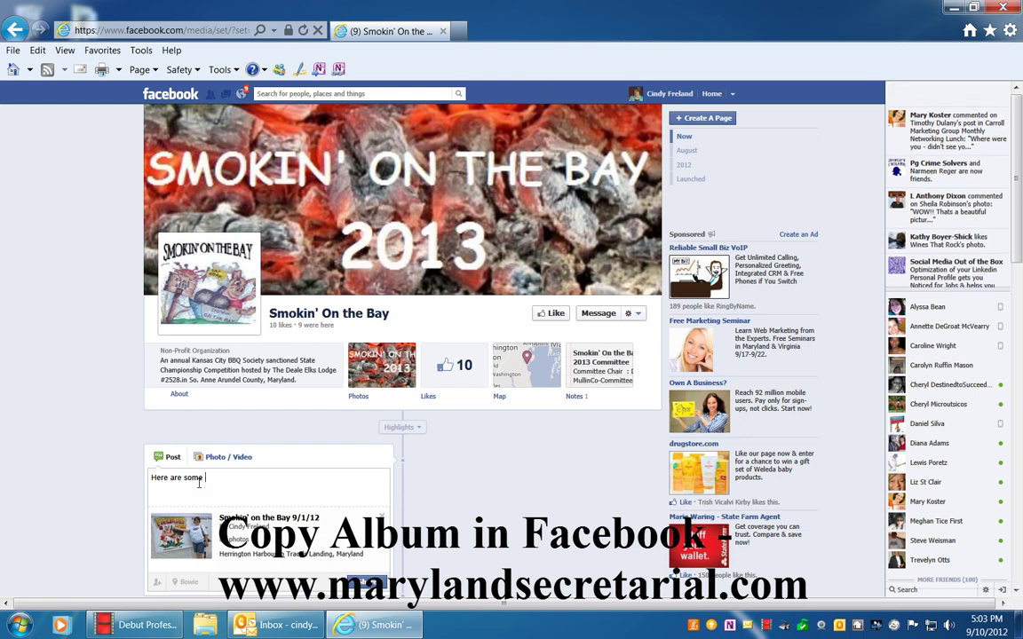
type("of te")
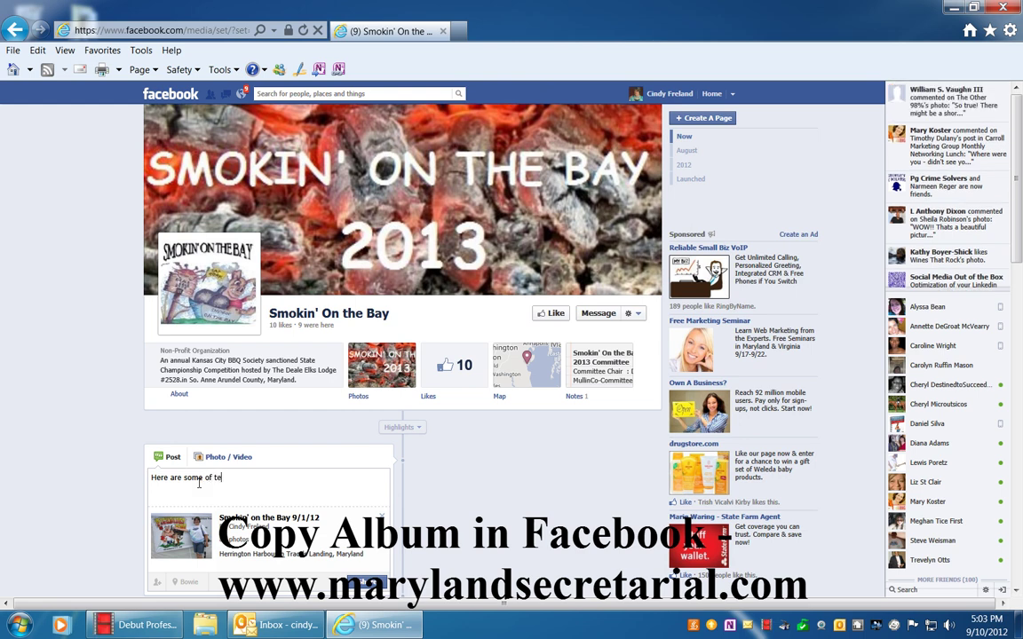
key("BackSpace")
type("he photos that I")
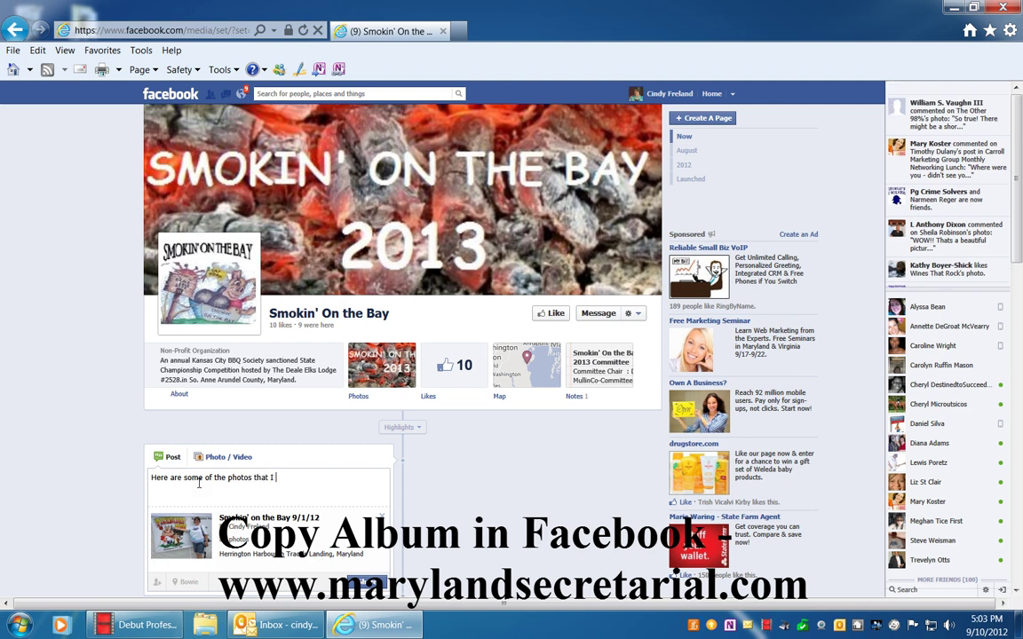
type(" took at Somin")
key("BackSpace")
key("BackSpace")
key("BackSpace")
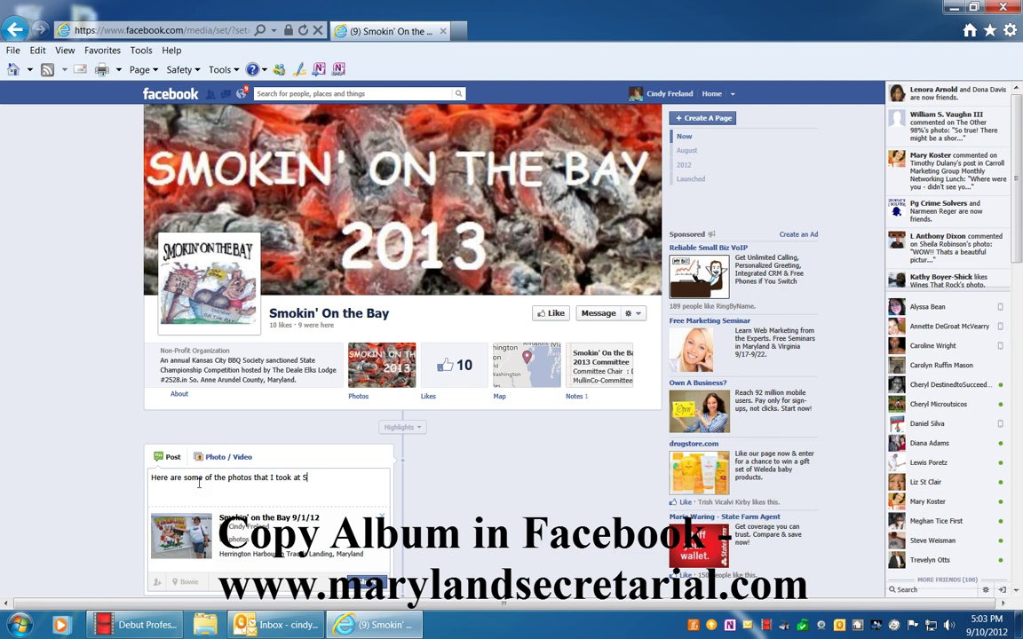
type("oni")
key("BackSpace")
key("BackSpace")
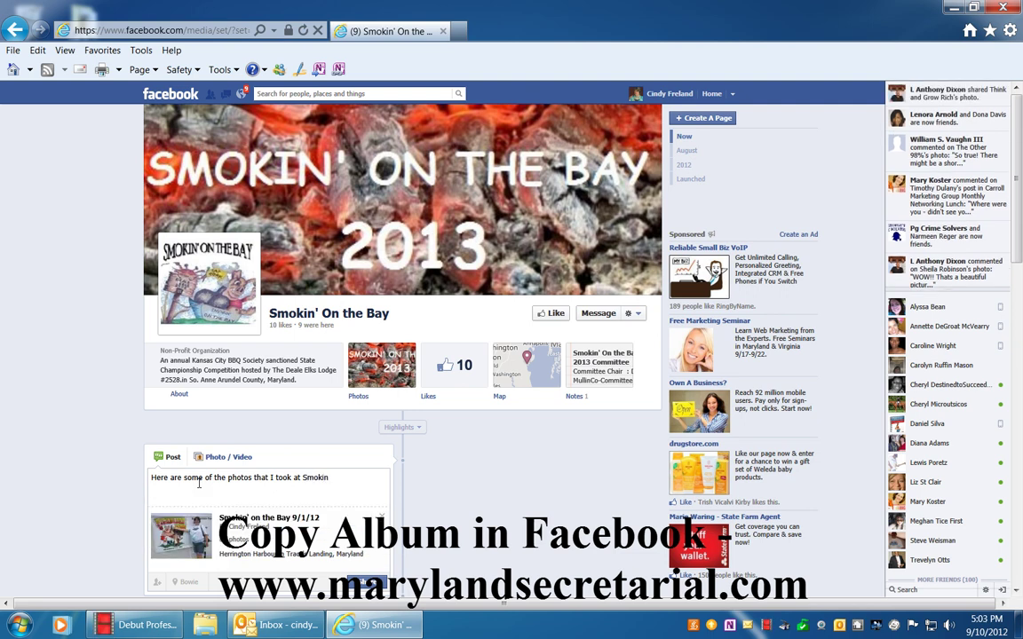
type("on the Bay.")
type("Enj")
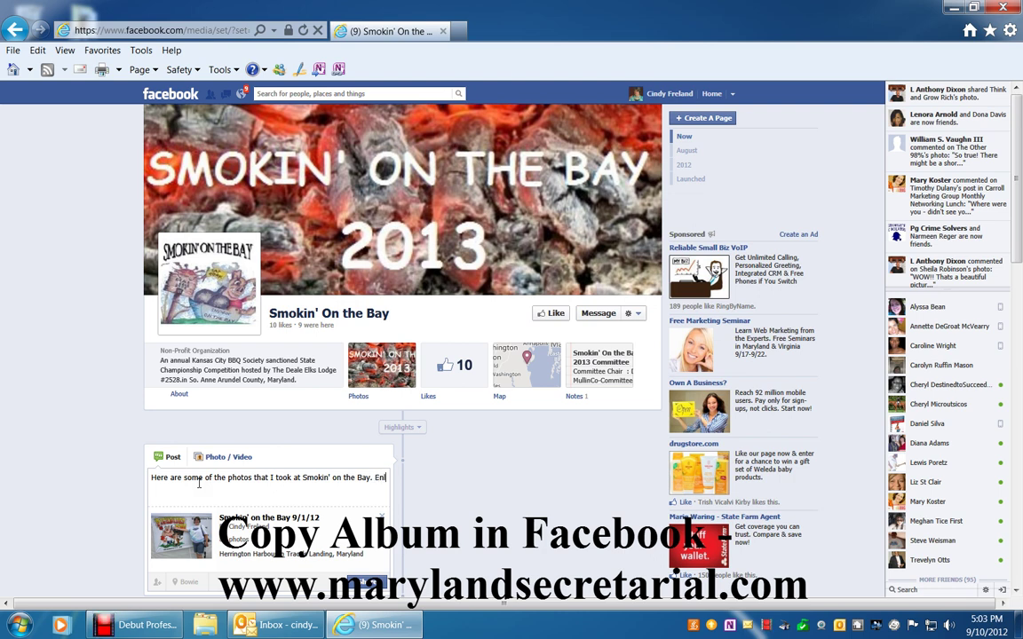
type("ojoy!!")
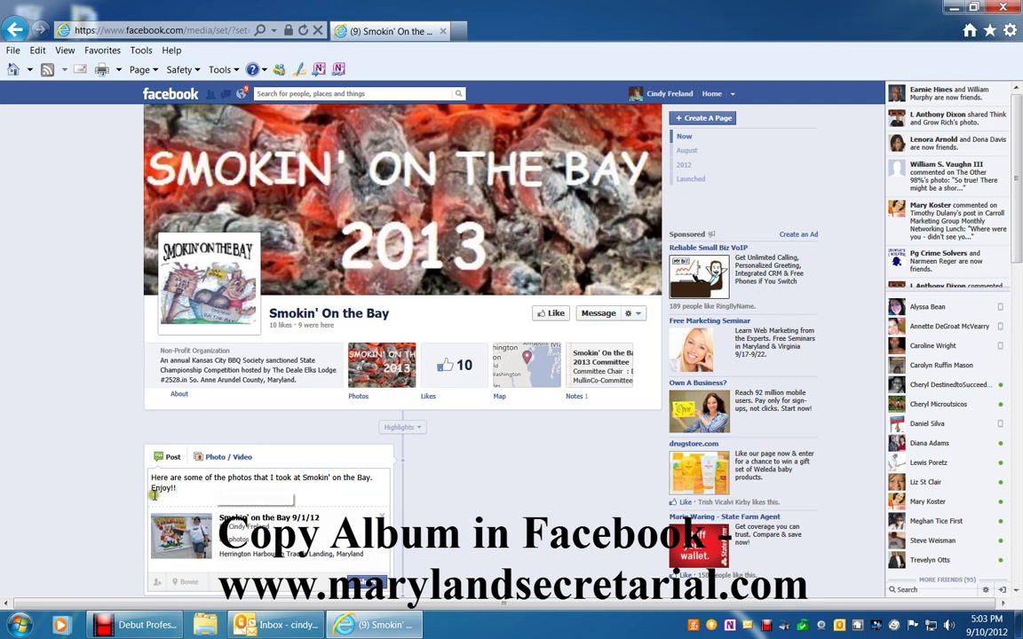
Publish the captioned album post and scroll the timeline to check it.
left_click(364, 583)
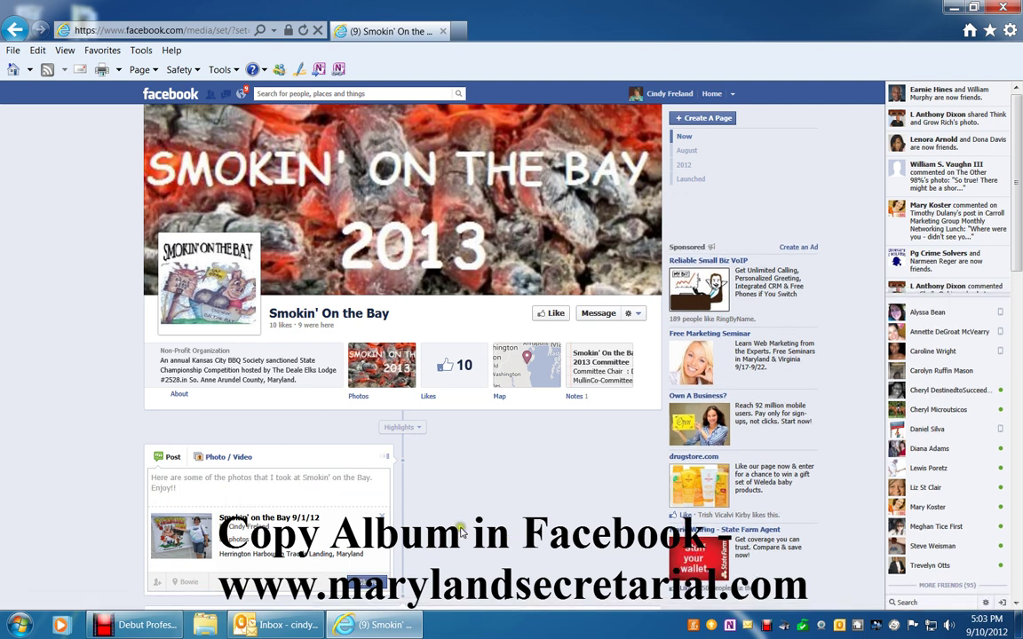
scroll(382, 498, "down", 3)
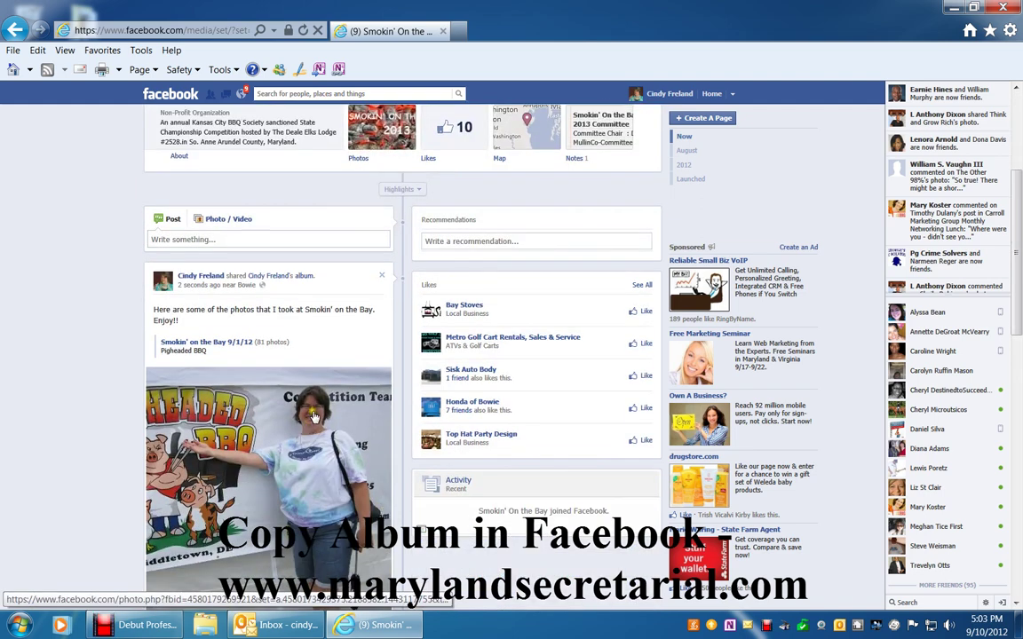
scroll(392, 429, "down", 10)
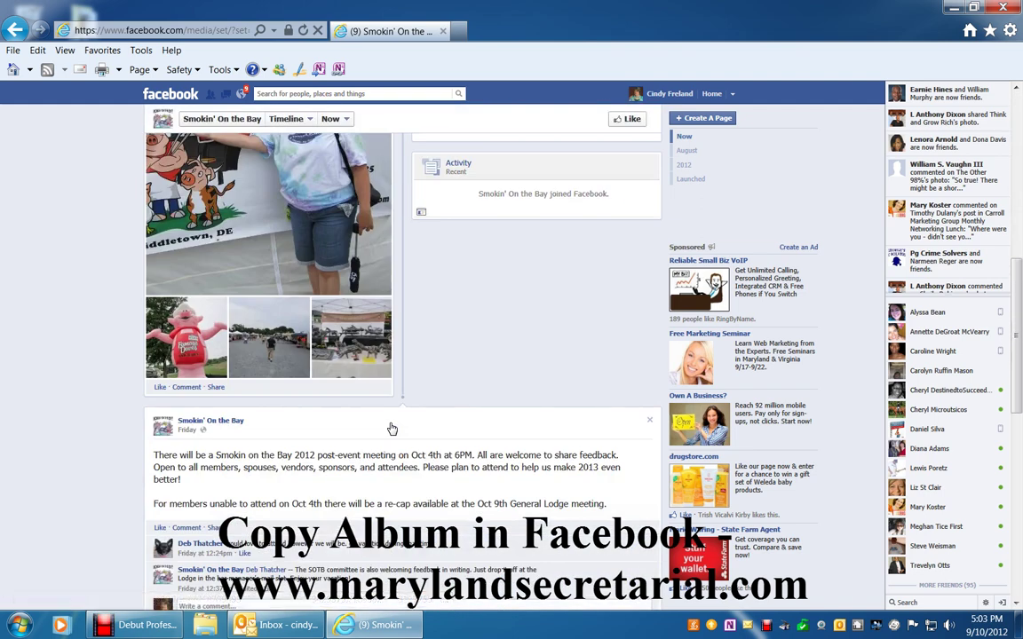
scroll(392, 429, "up", 15)
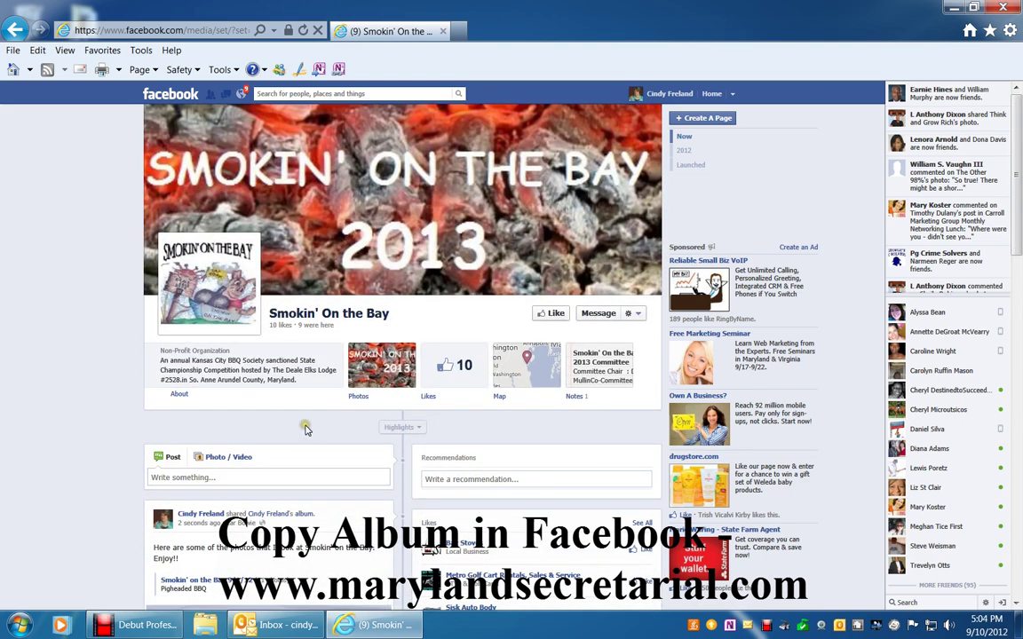
Go back to the Smokin' on the Bay 9/1/12 album page and scroll down to its comments.
left_click(5, 28)
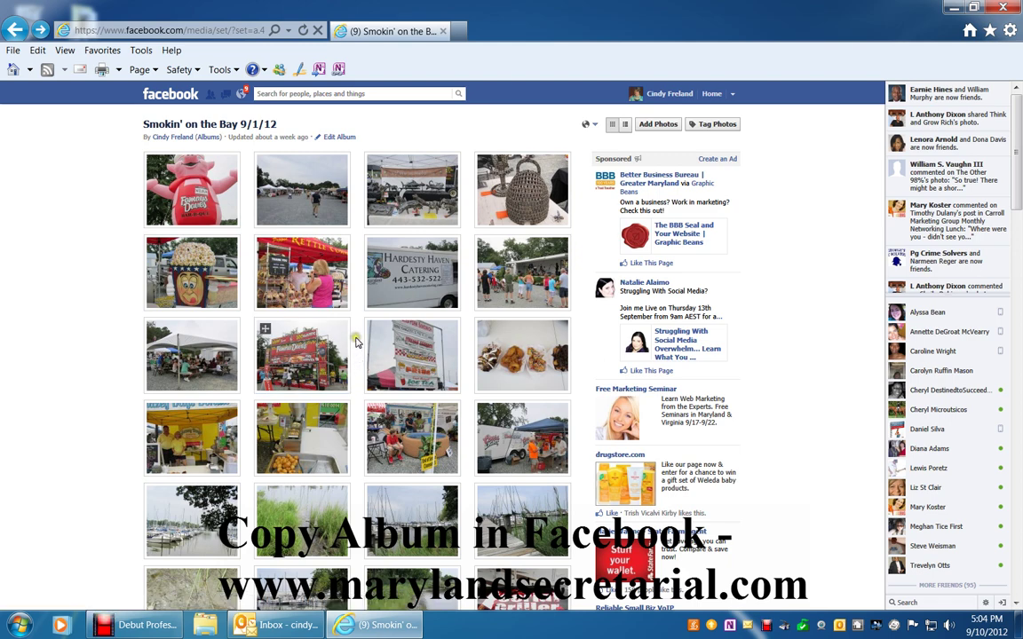
scroll(355, 342, "down", 10)
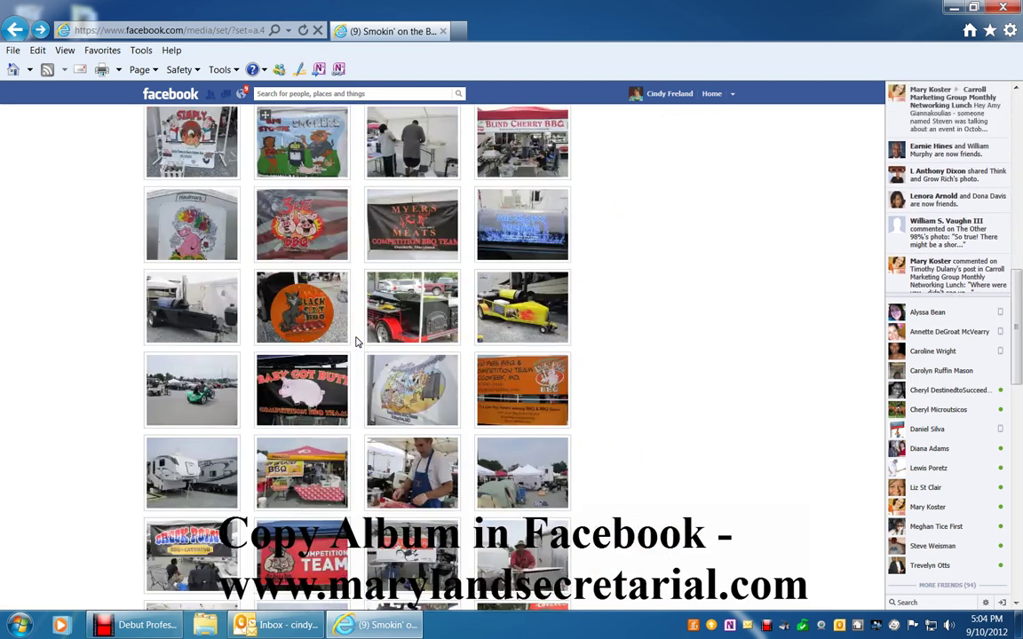
scroll(356, 342, "down", 10)
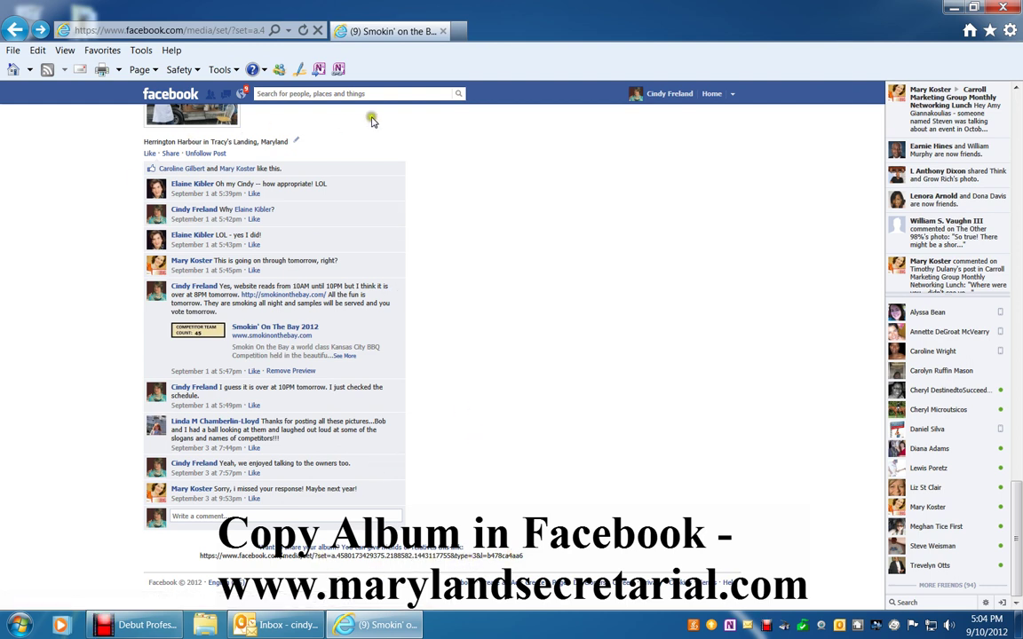
left_click(424, 264)
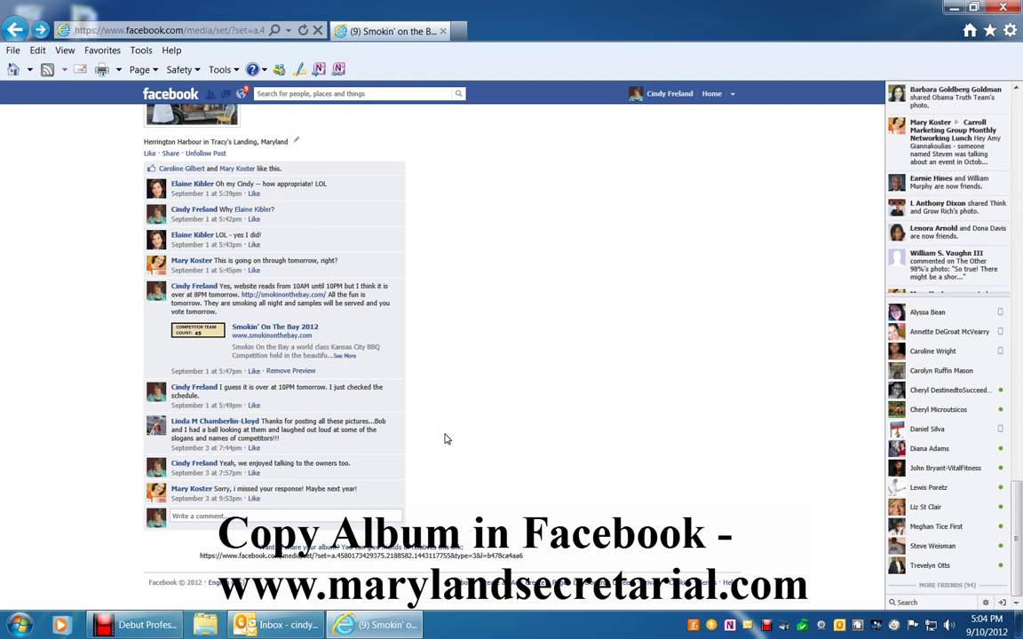
left_click(431, 384)
left_click(430, 383)
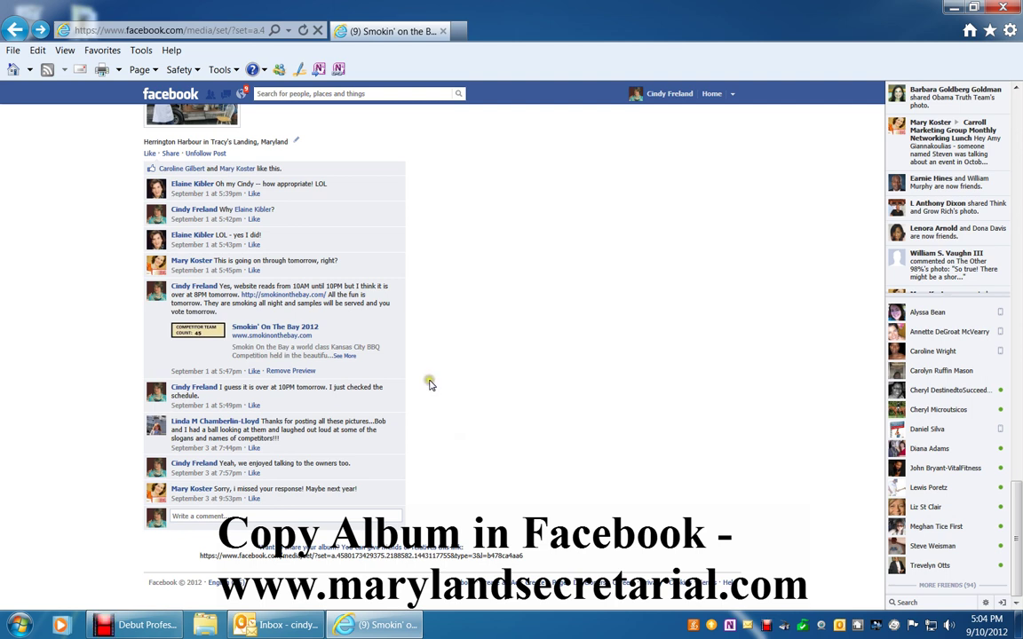